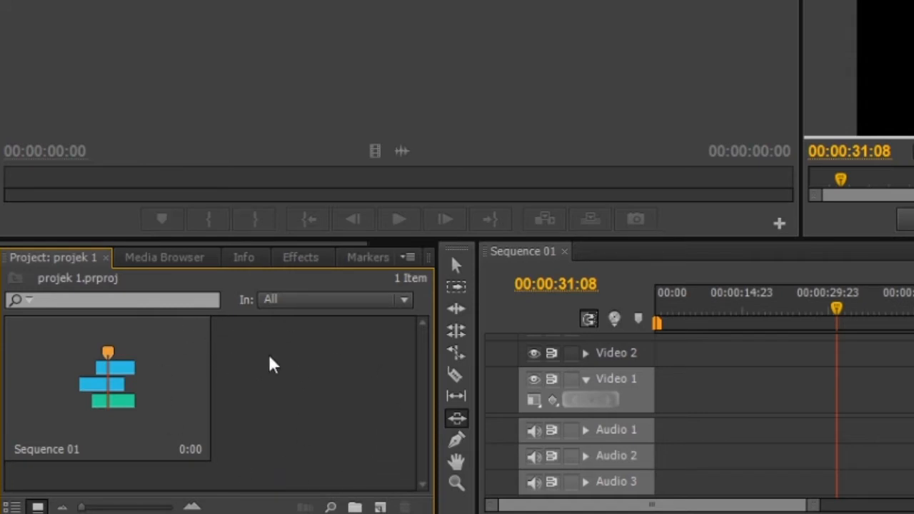
# Activate the Selection tool, move the playhead along the empty Sequence 01 and adjust the timeline's zoom level
pyautogui.click(310, 263)
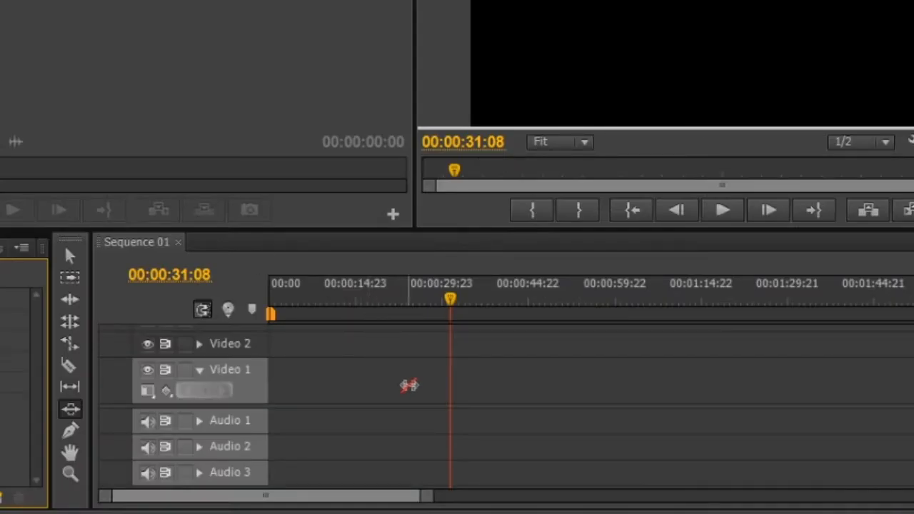
pyautogui.click(66, 258)
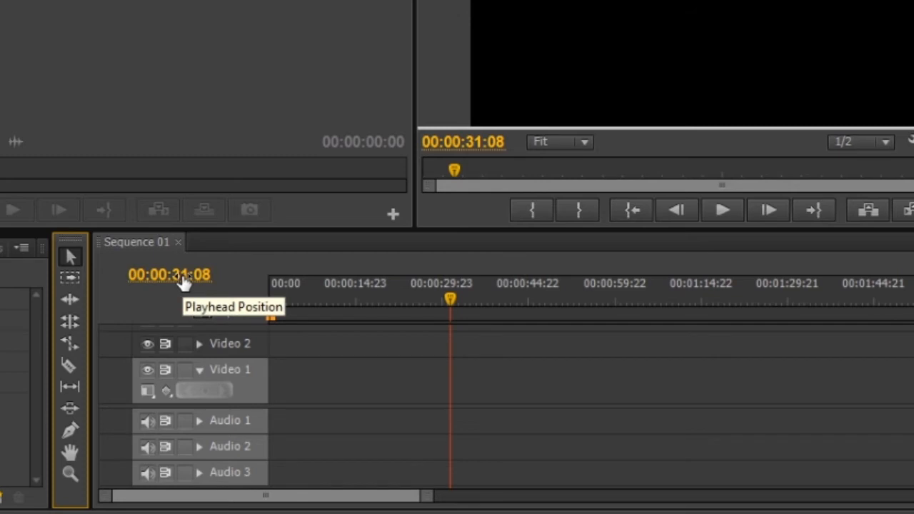
pyautogui.moveTo(453, 296); pyautogui.dragTo(422, 299)
pyautogui.moveTo(423, 503); pyautogui.dragTo(465, 498)
pyautogui.press('-')
pyautogui.press('-')
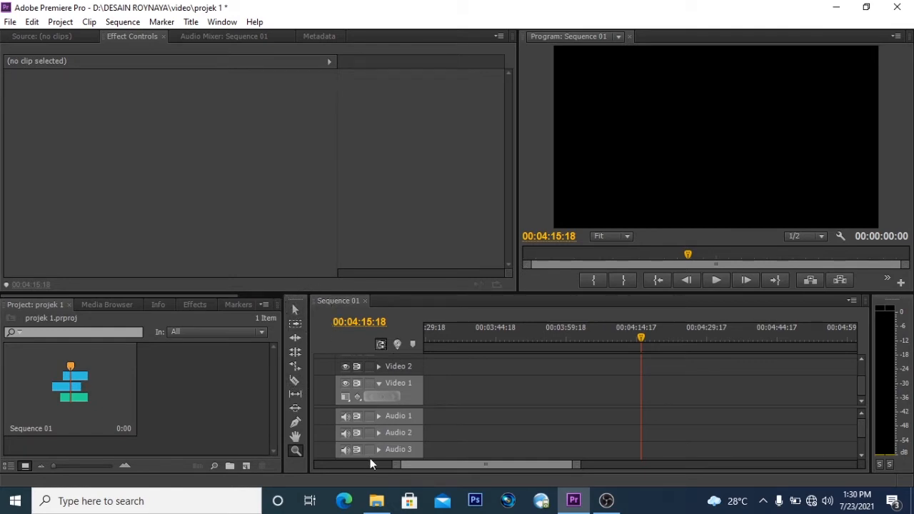
# Import all three videos from the videooo folder into the project and place footage on the Video 1 track of Sequence 01
pyautogui.moveTo(377, 505)
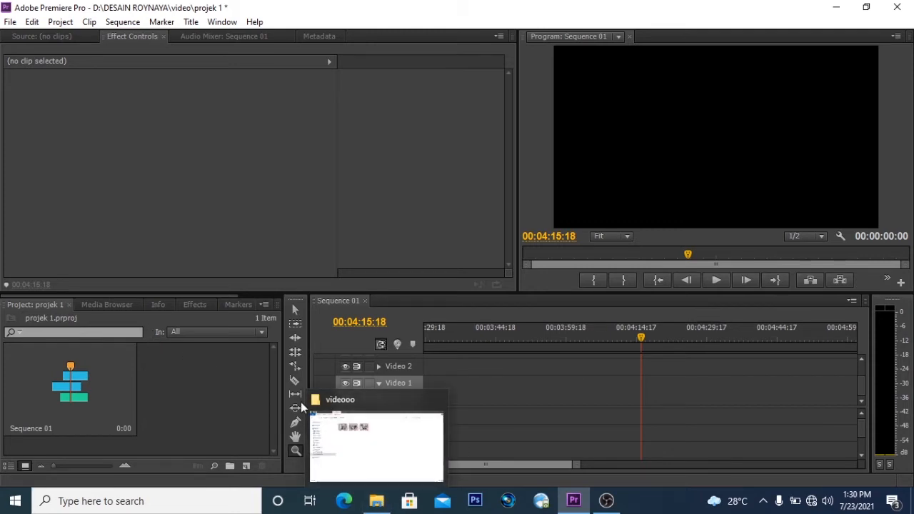
pyautogui.click(348, 472)
pyautogui.click(217, 118)
pyautogui.hotkey('ctrl', 'a')
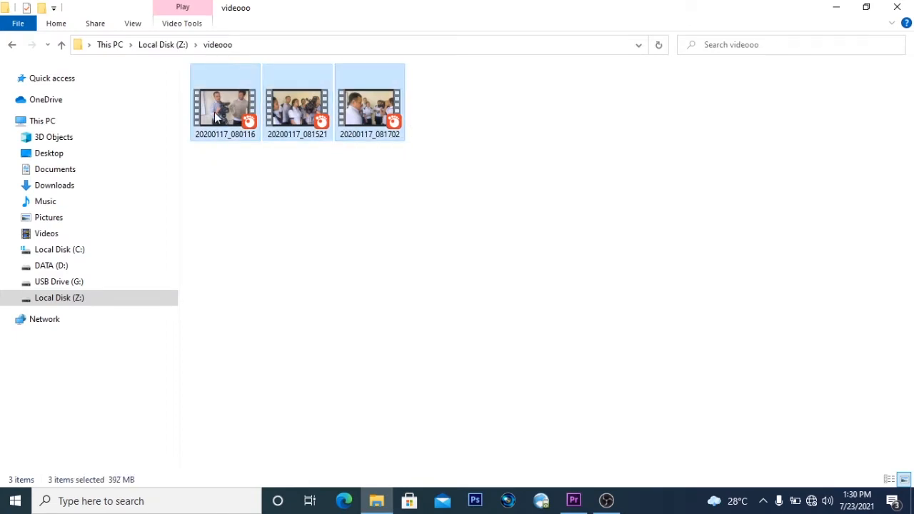
pyautogui.moveTo(235, 106); pyautogui.dragTo(210, 419)
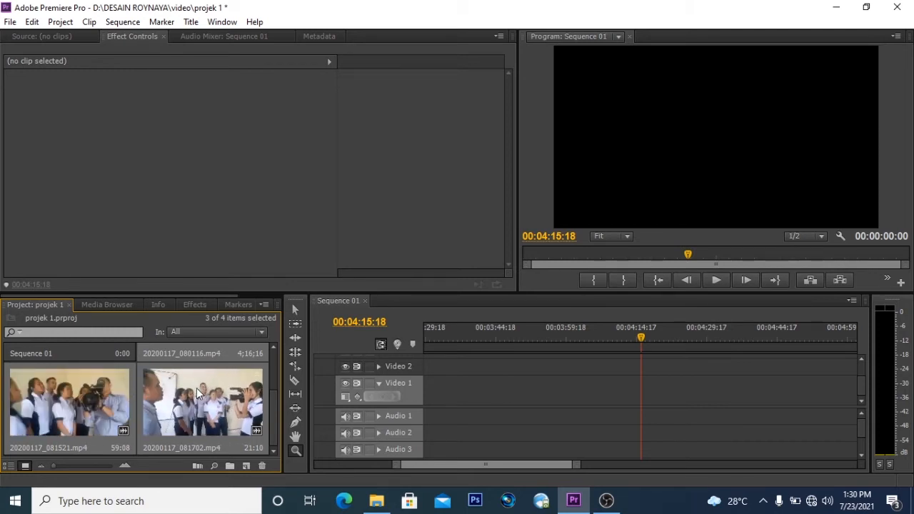
pyautogui.moveTo(184, 396); pyautogui.dragTo(487, 398)
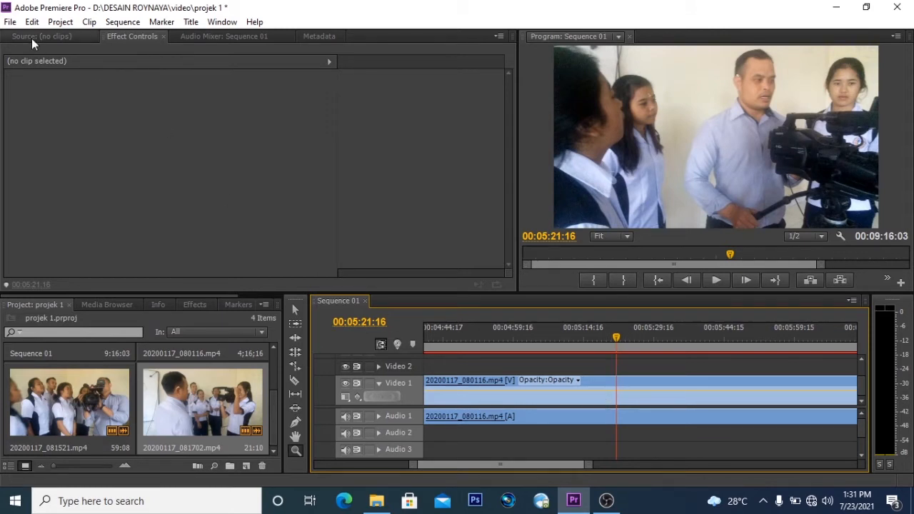
# Open the 20200117_080116.mp4 timeline clip in the Source monitor with the Selection tool
pyautogui.click(295, 309)
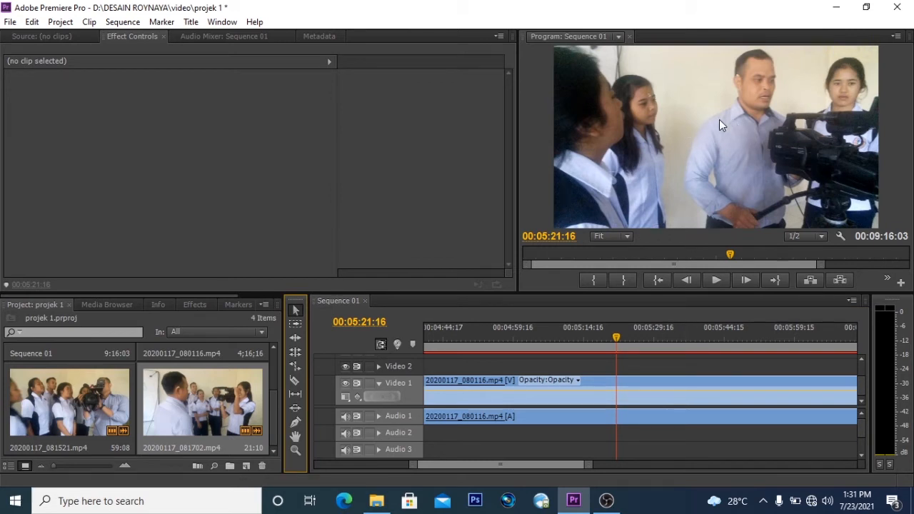
pyautogui.doubleClick(642, 378)
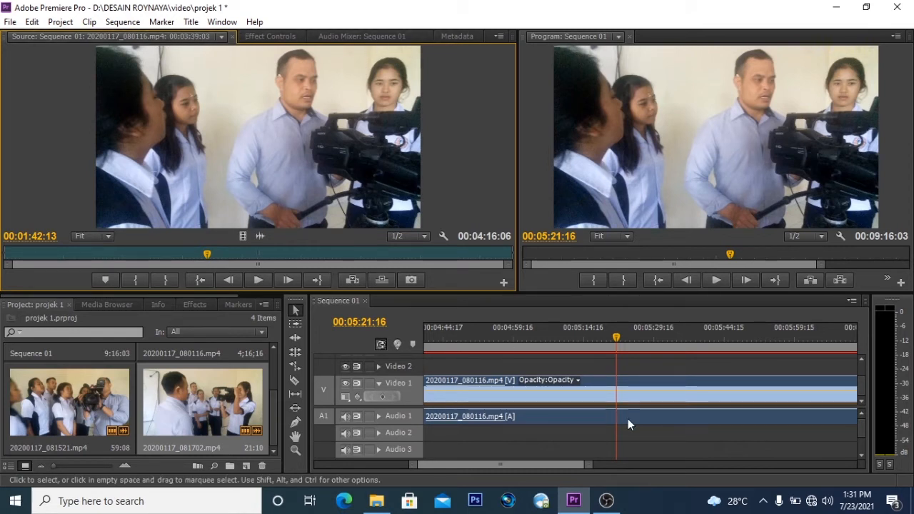
pyautogui.click(623, 379)
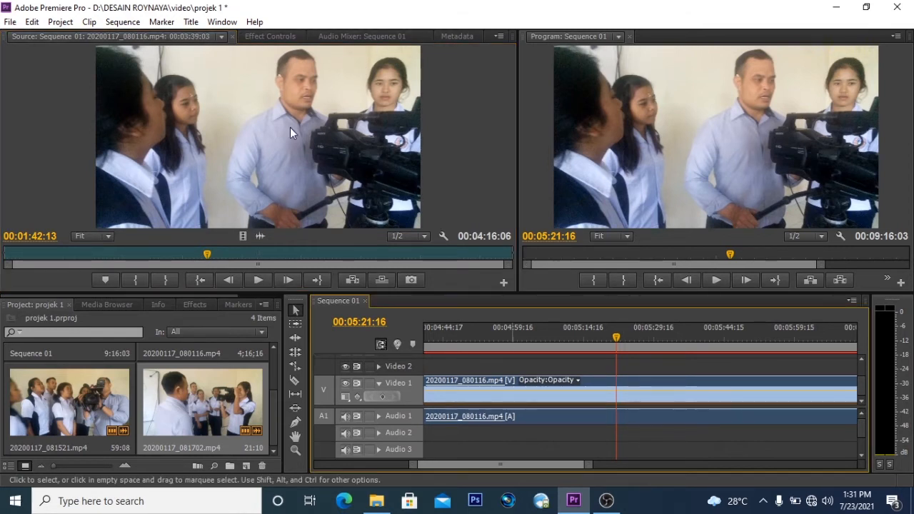
# Examine the effect controls of 20200117_080116.mp4 and compare its source view with the program view
pyautogui.click(277, 36)
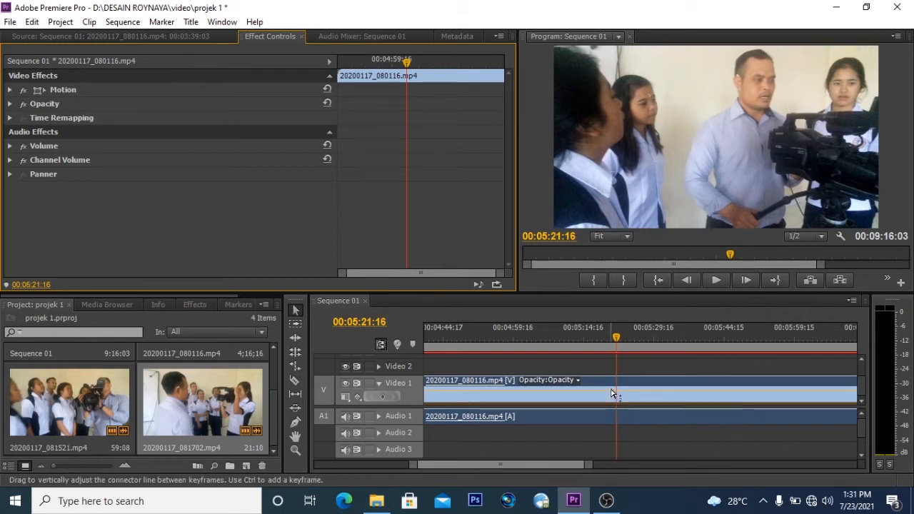
pyautogui.click(660, 137)
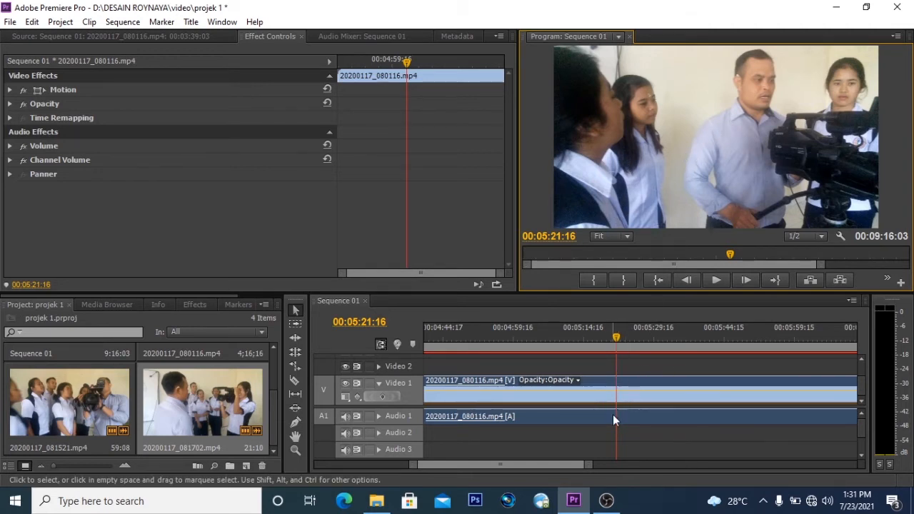
pyautogui.click(621, 395)
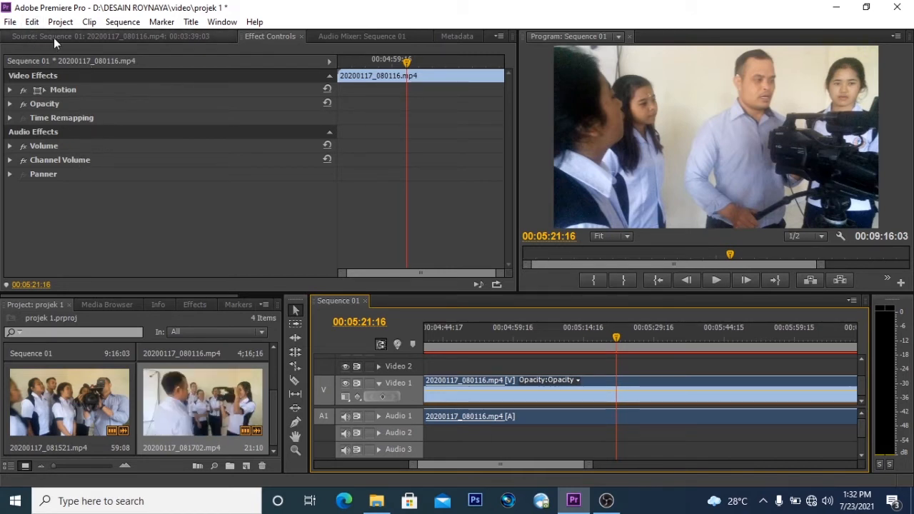
pyautogui.click(112, 34)
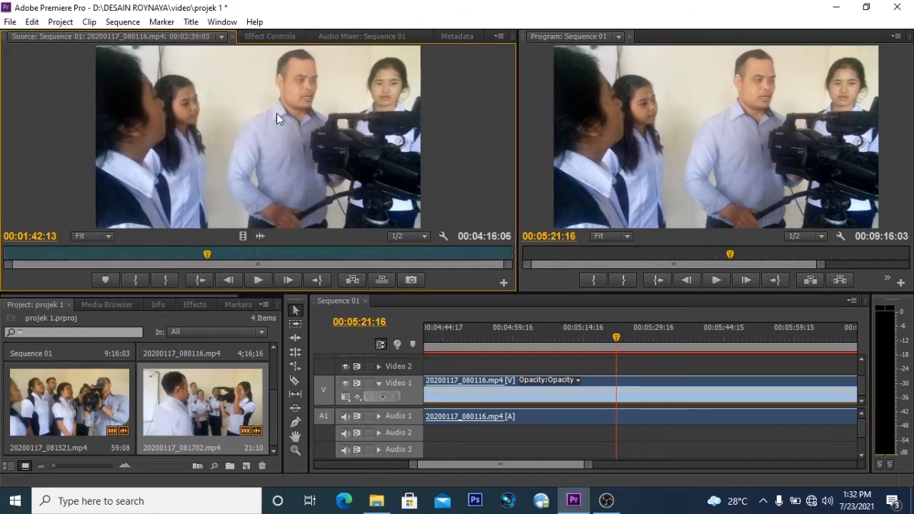
pyautogui.click(289, 37)
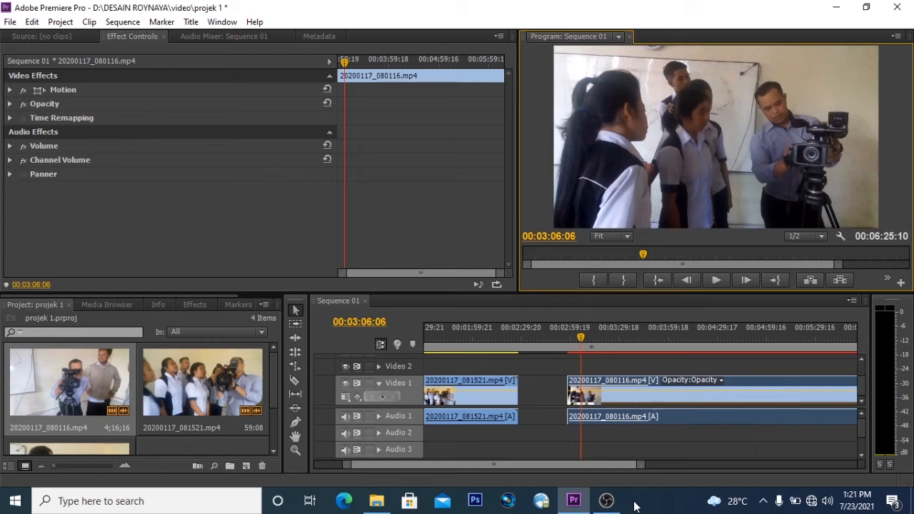
# Move the 20200117_080116.mp4 clip on Video 1 about 19 seconds earlier, towards 20200117_081521.mp4, with the Selection tool
pyautogui.click(297, 312)
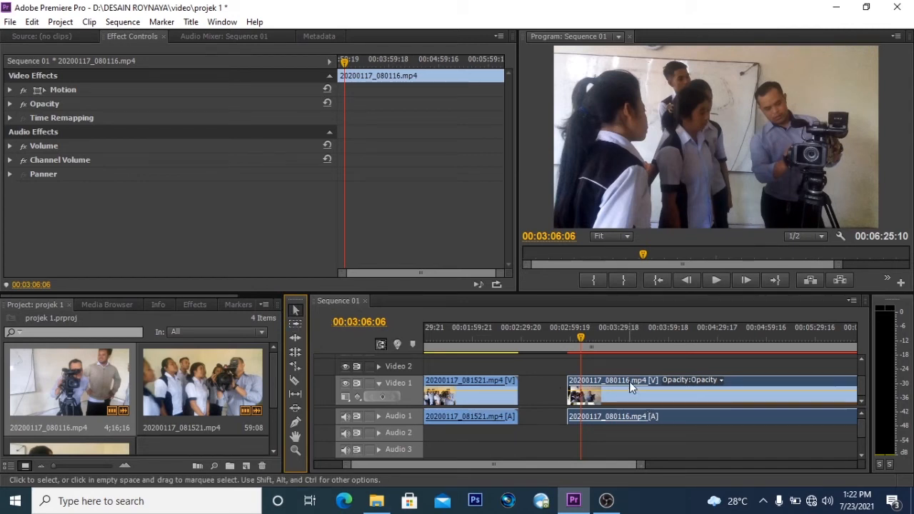
pyautogui.click(741, 380)
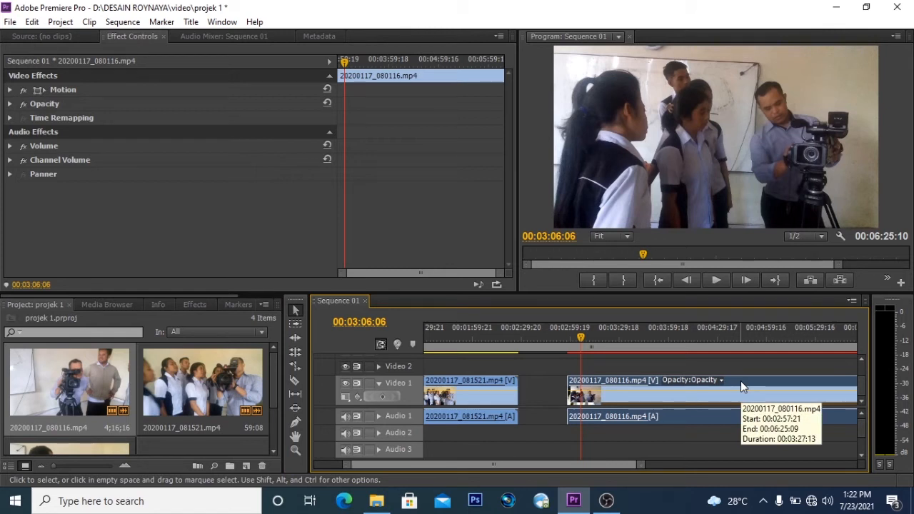
pyautogui.moveTo(742, 379); pyautogui.dragTo(713, 385)
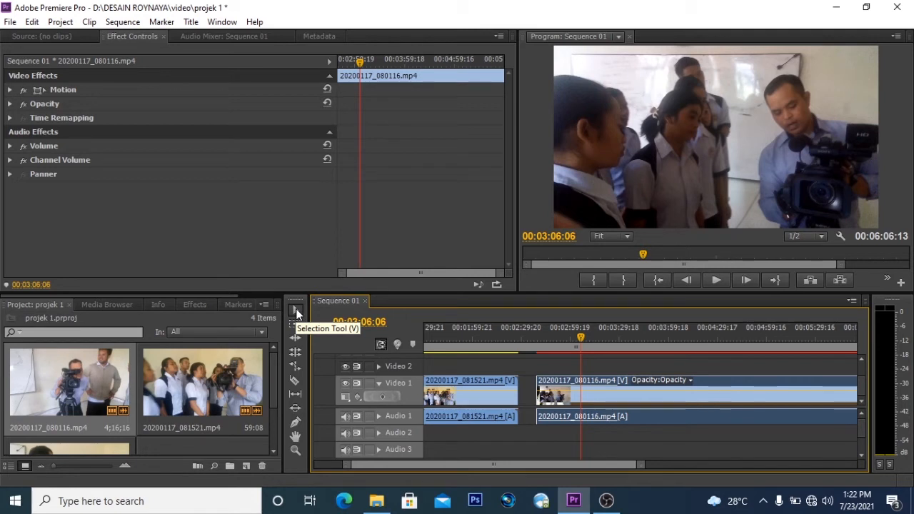
pyautogui.moveTo(719, 380)
pyautogui.mouseDown()
pyautogui.moveTo(721, 388)
pyautogui.moveTo(710, 386)
pyautogui.moveTo(721, 386)
pyautogui.mouseUp()
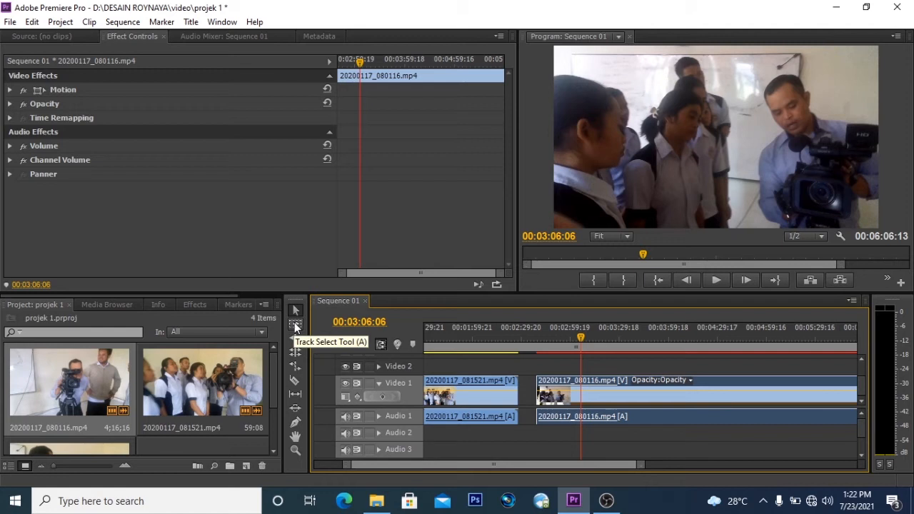
# With the Track Select tool, shift everything from 20200117_081521.mp4 onward about 70 seconds later, and everything from 20200117_081702.mp4 onward about 11 seconds later
pyautogui.click(296, 325)
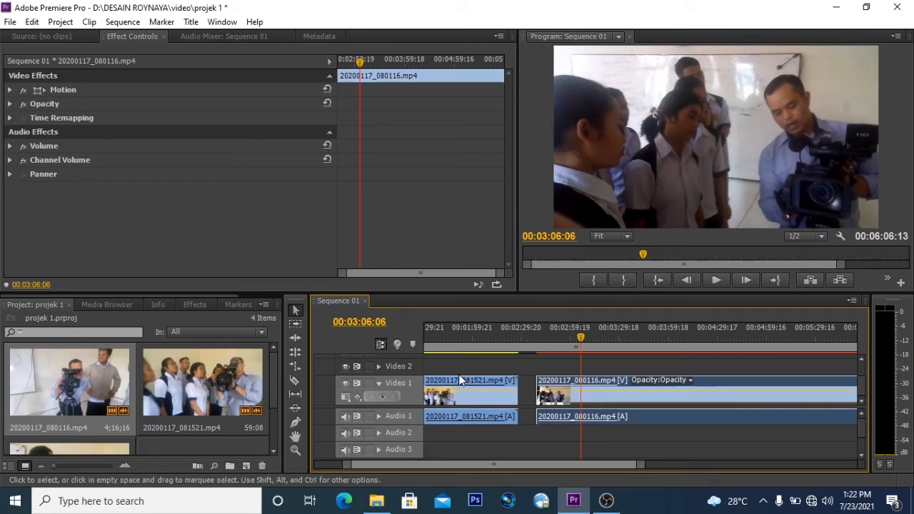
pyautogui.press('a')
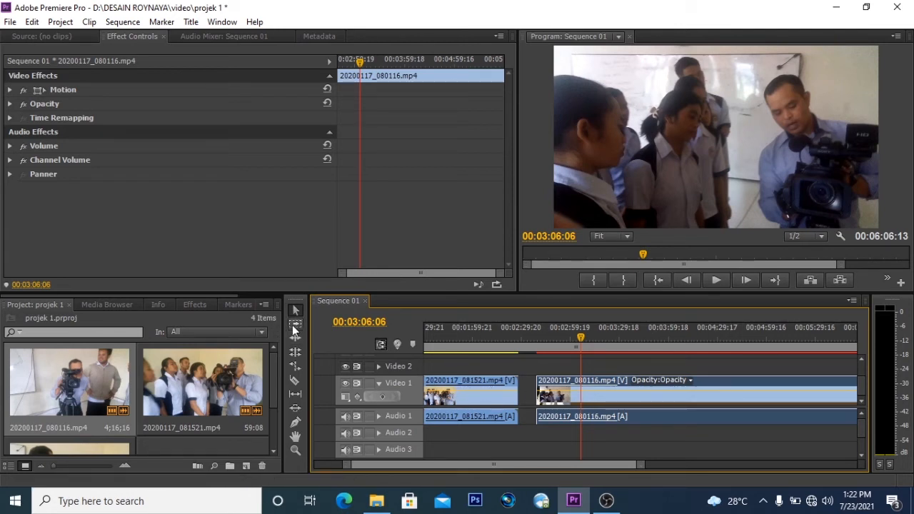
pyautogui.moveTo(450, 389); pyautogui.dragTo(595, 386)
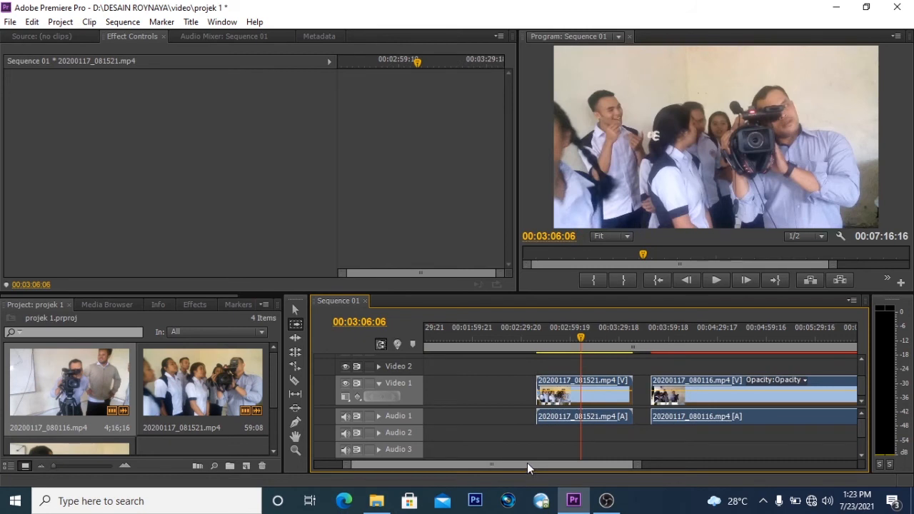
pyautogui.moveTo(527, 463); pyautogui.dragTo(507, 477)
pyautogui.moveTo(491, 388)
pyautogui.mouseDown()
pyautogui.moveTo(512, 387)
pyautogui.moveTo(480, 402)
pyautogui.moveTo(492, 398)
pyautogui.mouseUp()
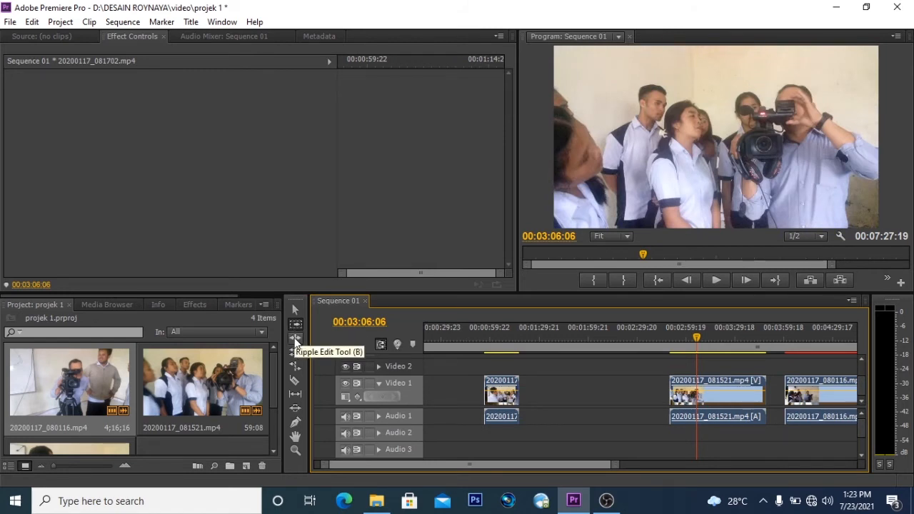
# Split the 20200117_080116.mp4 clip into four pieces with the Razor tool, at about 5:01, 6:07 and 7:00
pyautogui.scroll(-5, 382, 309)
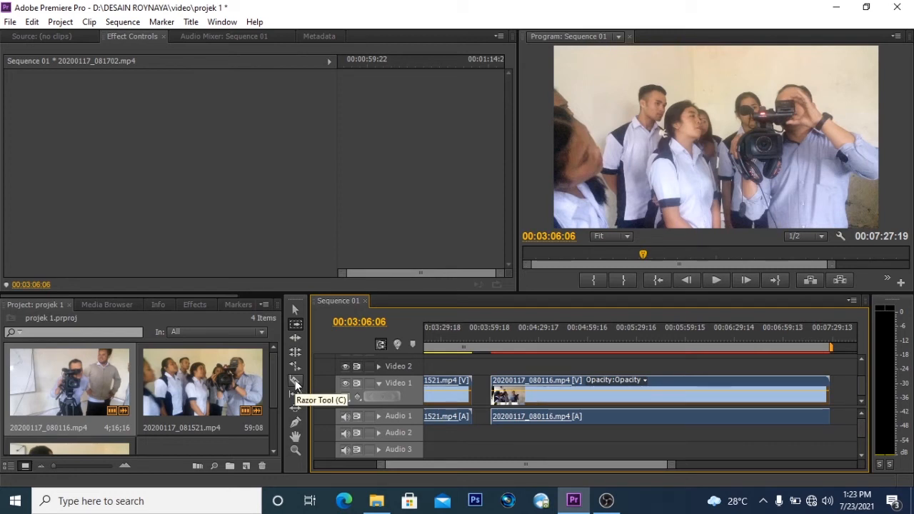
pyautogui.click(295, 383)
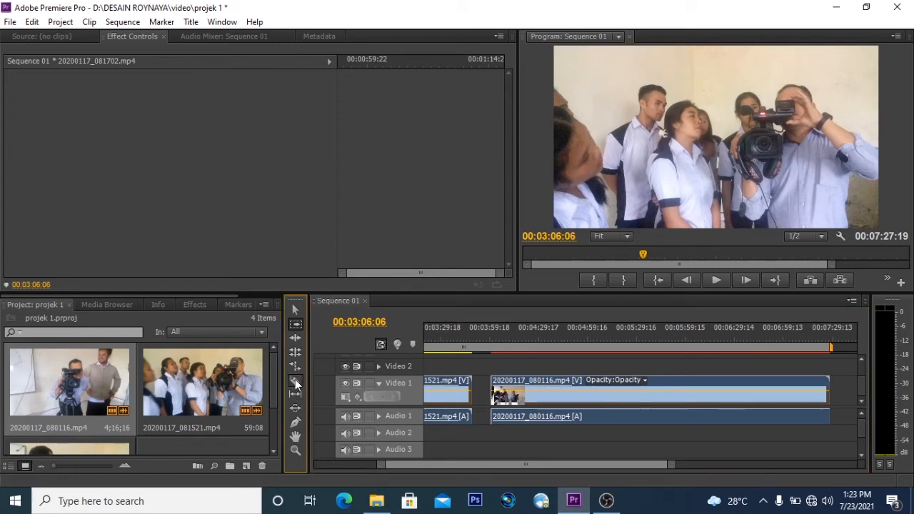
pyautogui.click(590, 391)
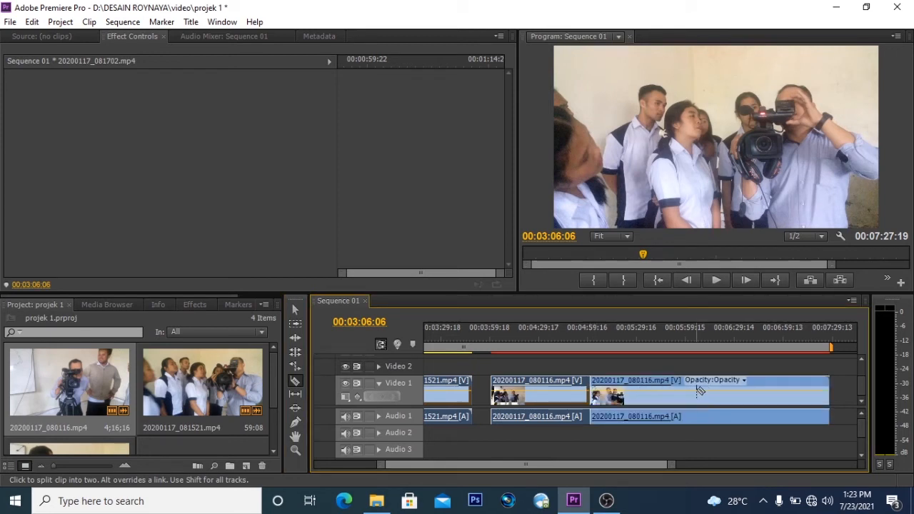
pyautogui.click(697, 391)
pyautogui.click(784, 391)
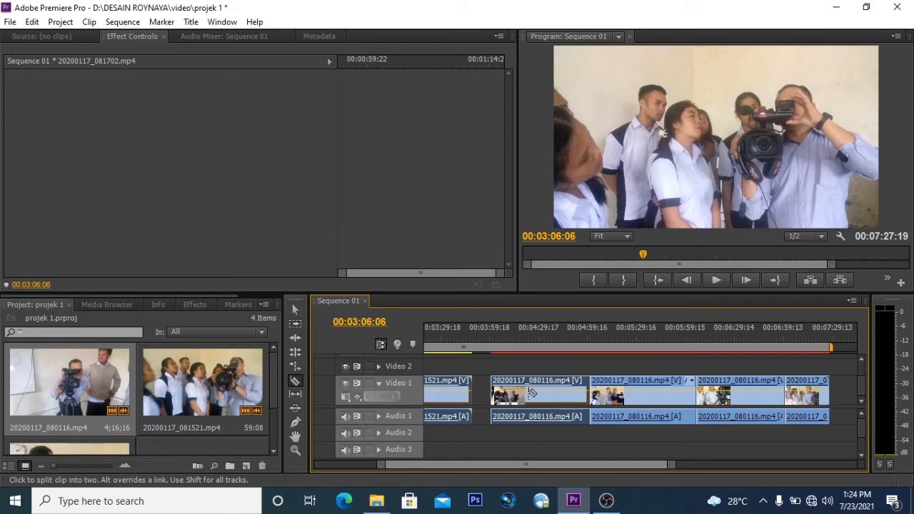
# Ripple-trim the start of the second 20200117_080116.mp4 piece by about 27 seconds so the trailing pieces shift earlier
pyautogui.click(295, 336)
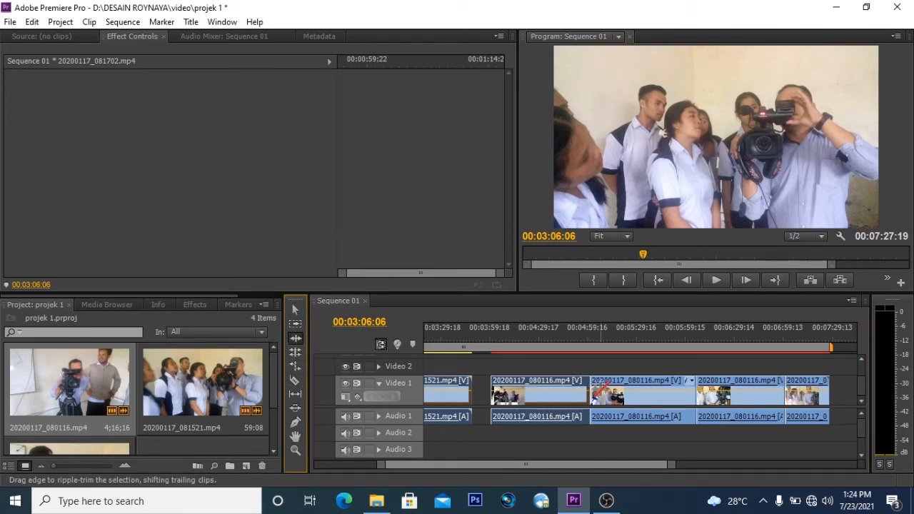
pyautogui.click(604, 388)
pyautogui.click(595, 388)
pyautogui.moveTo(595, 388); pyautogui.dragTo(607, 391)
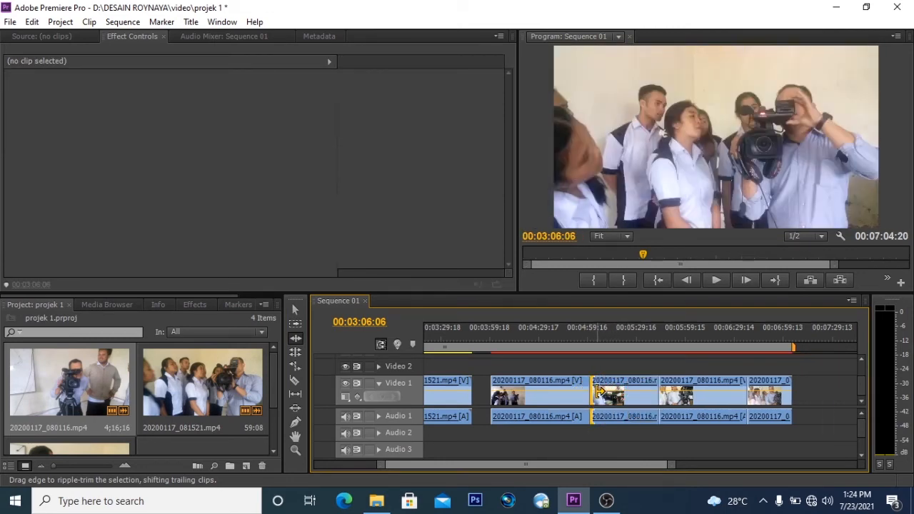
pyautogui.moveTo(599, 392); pyautogui.dragTo(587, 391)
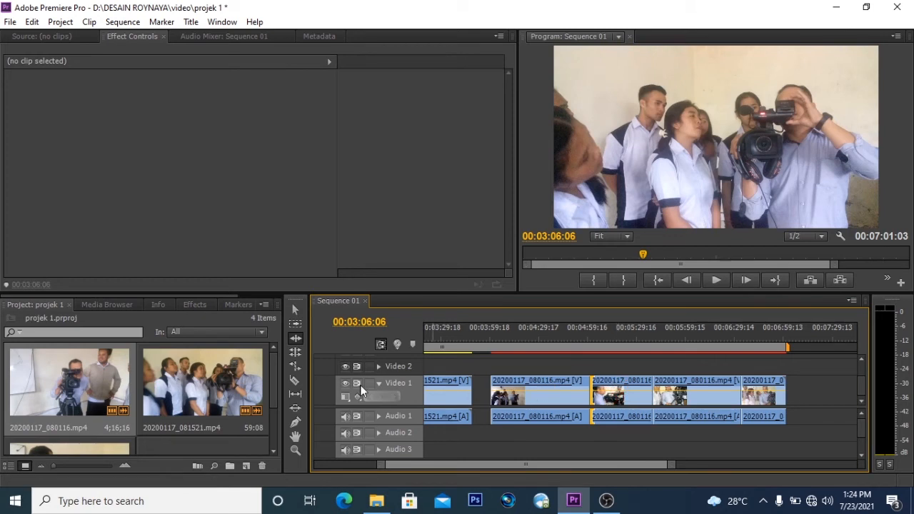
# With the Rolling Edit tool, move the cut after the second piece about 4 seconds earlier and the cut after the third about 24 seconds earlier
pyautogui.click(295, 351)
pyautogui.moveTo(651, 391)
pyautogui.mouseDown()
pyautogui.moveTo(674, 392)
pyautogui.moveTo(648, 391)
pyautogui.mouseUp()
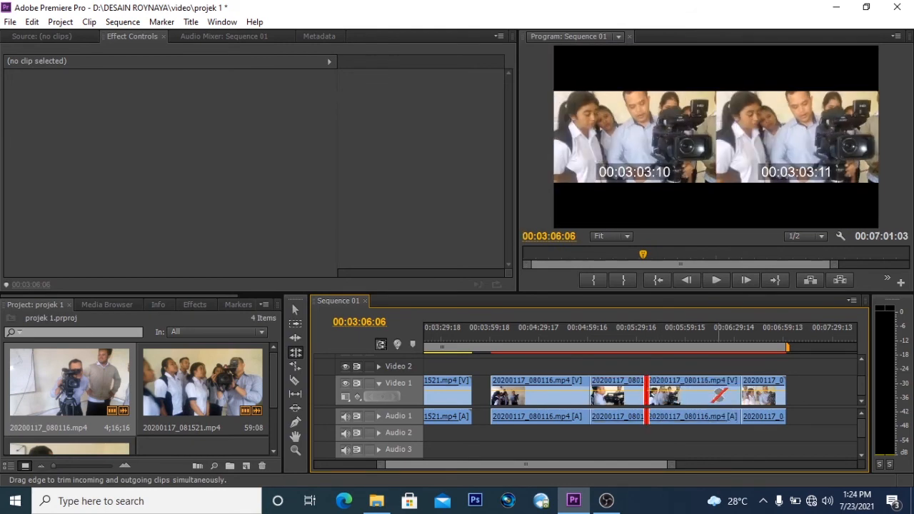
pyautogui.moveTo(741, 391); pyautogui.dragTo(701, 397)
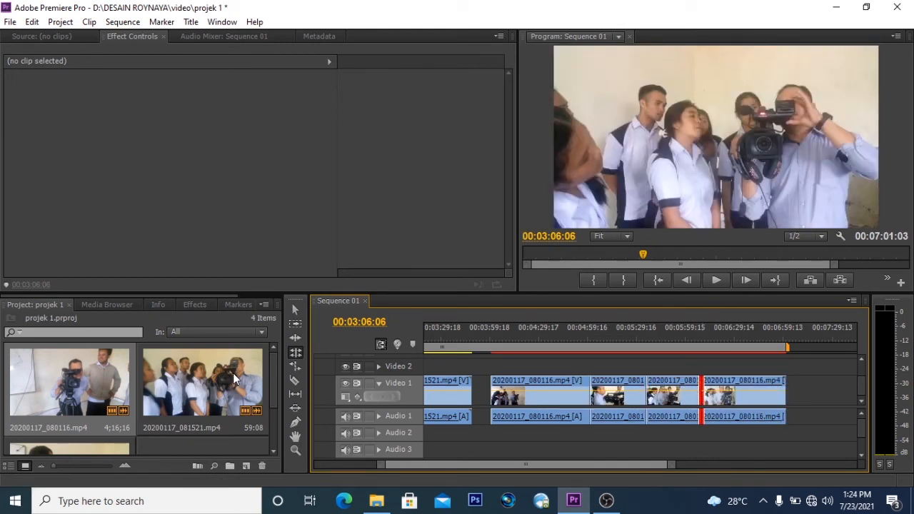
# Select the last 20200117_080116.mp4 piece with the Selection tool and move the playhead into it, to 00:06:26:10
pyautogui.click(294, 367)
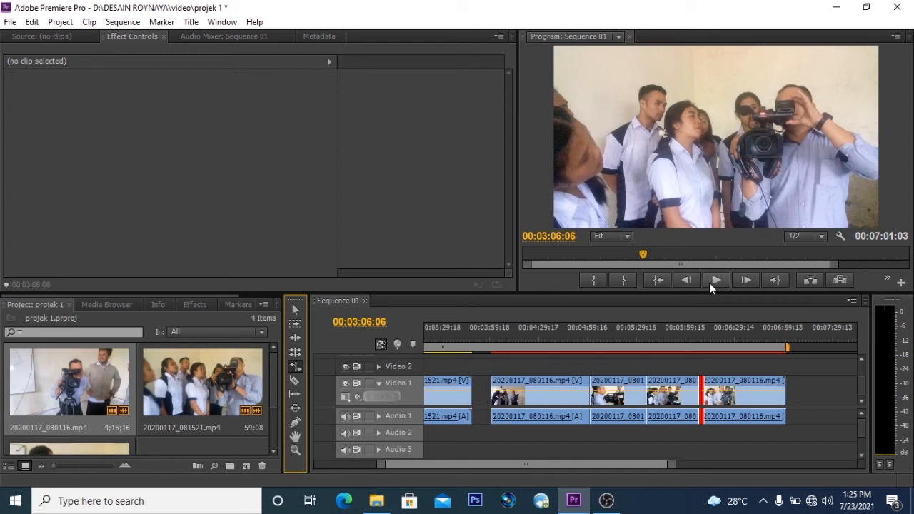
pyautogui.click(295, 309)
pyautogui.click(735, 385)
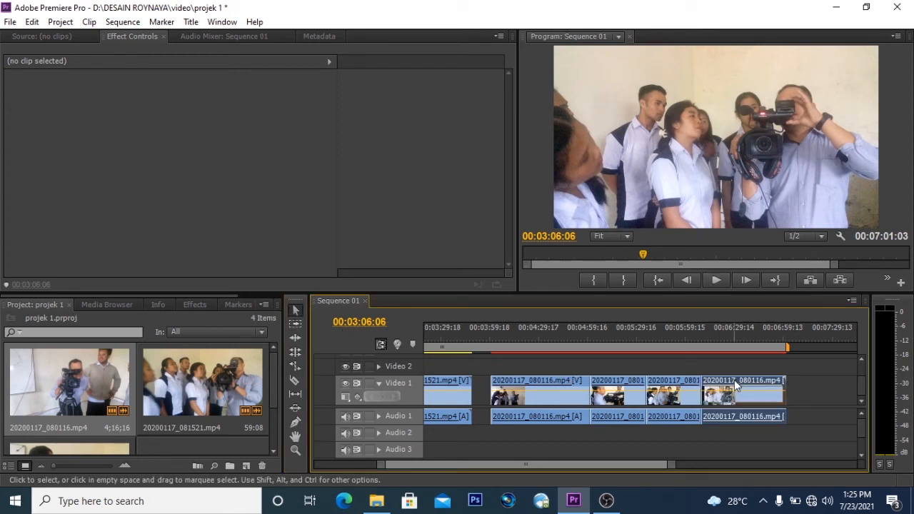
pyautogui.click(729, 341)
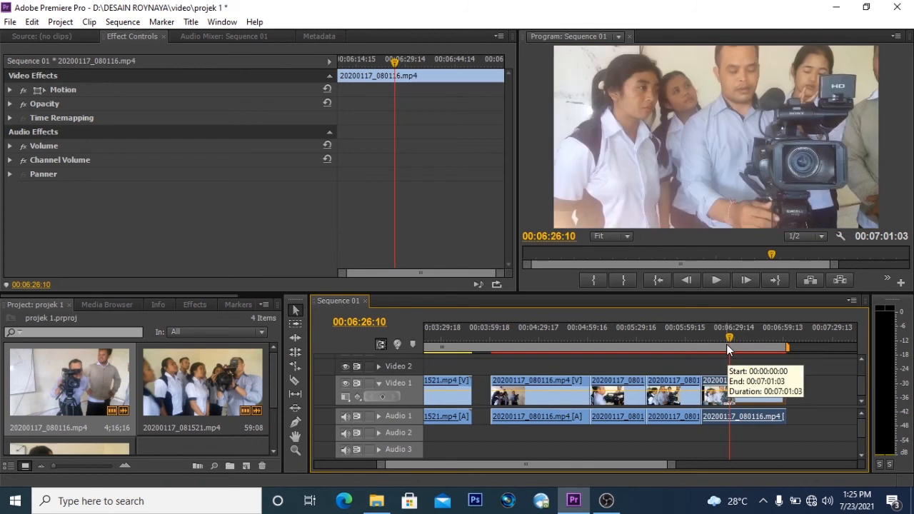
# Speed up the first 20200117_080116.mp4 piece with the Rate Stretch tool by pulling its end back to about 4:35
pyautogui.click(525, 386)
pyautogui.click(516, 347)
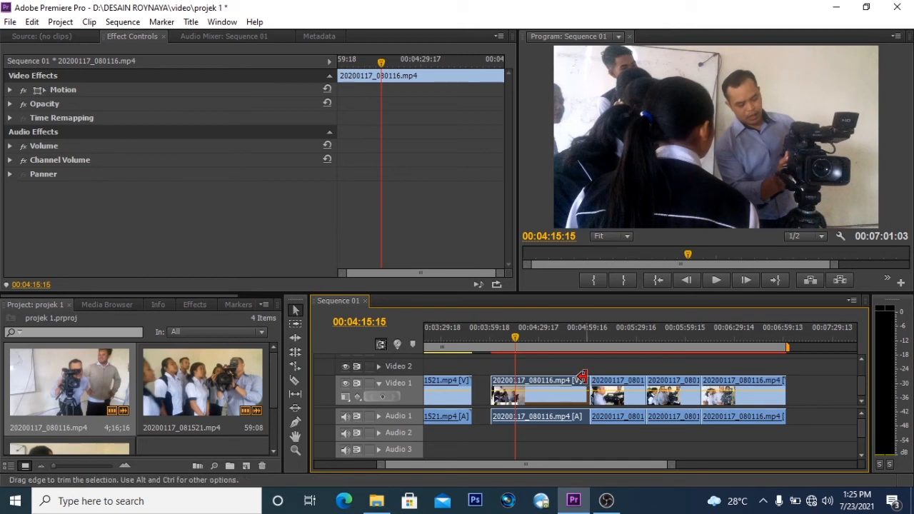
pyautogui.click(296, 366)
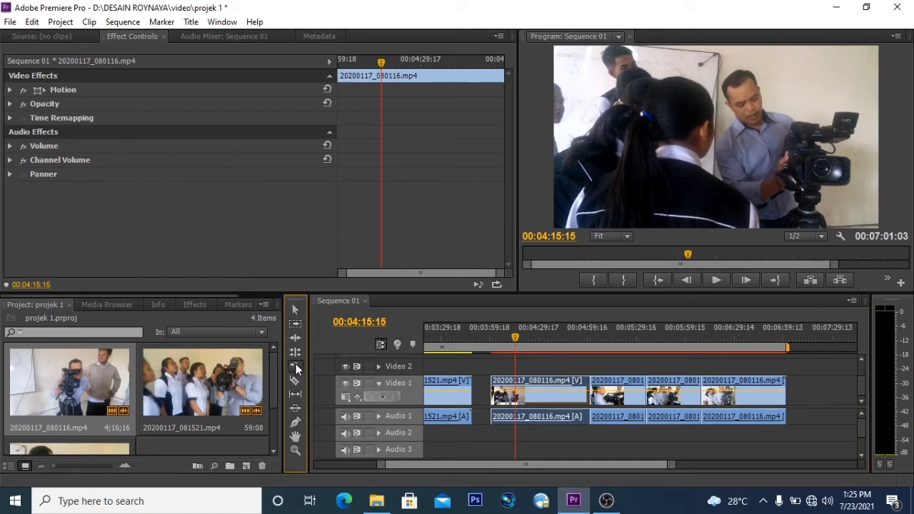
pyautogui.moveTo(587, 380); pyautogui.dragTo(537, 371)
# Play a few seconds of the shortened 20200117_080116.mp4 piece from its start to check the faster motion
pyautogui.click(491, 345)
pyautogui.click(716, 280)
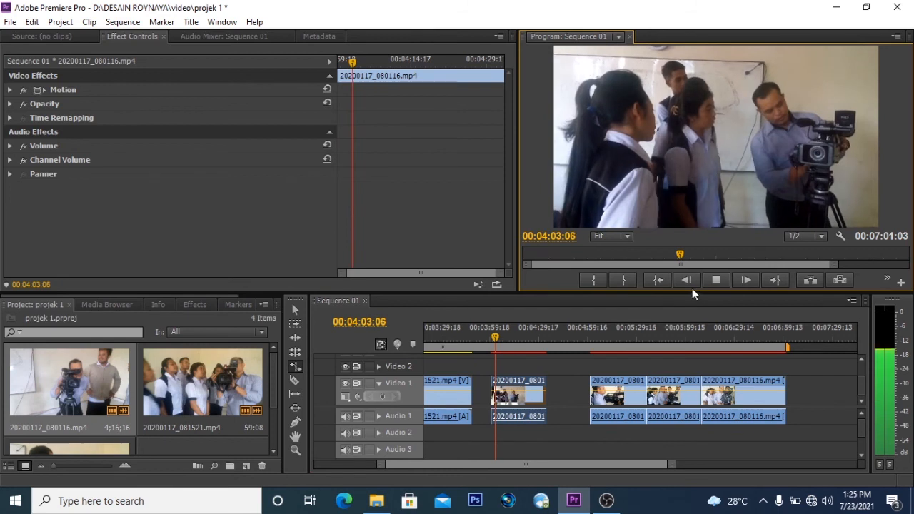
pyautogui.click(717, 280)
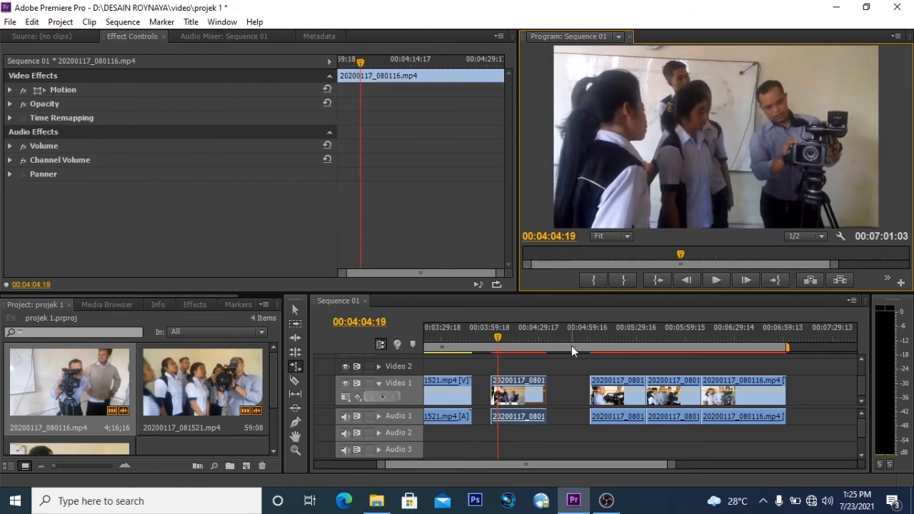
# Rate-stretch the end of the first 20200117_080116.mp4 piece out to meet the second piece and play back the slower result
pyautogui.click(547, 377)
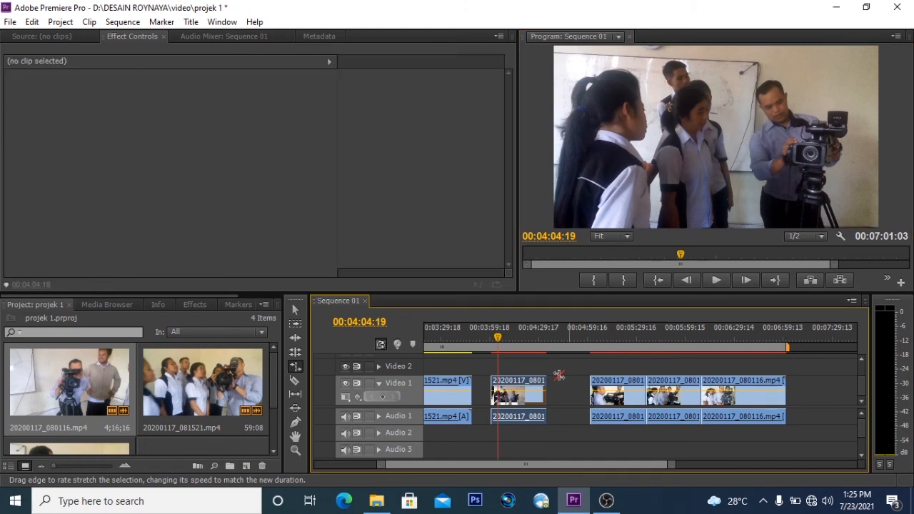
pyautogui.moveTo(545, 378); pyautogui.dragTo(590, 379)
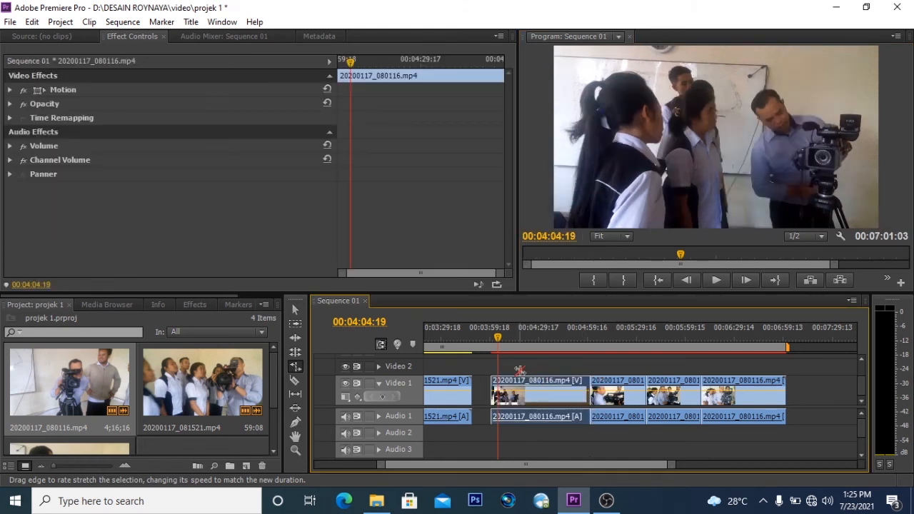
pyautogui.click(716, 280)
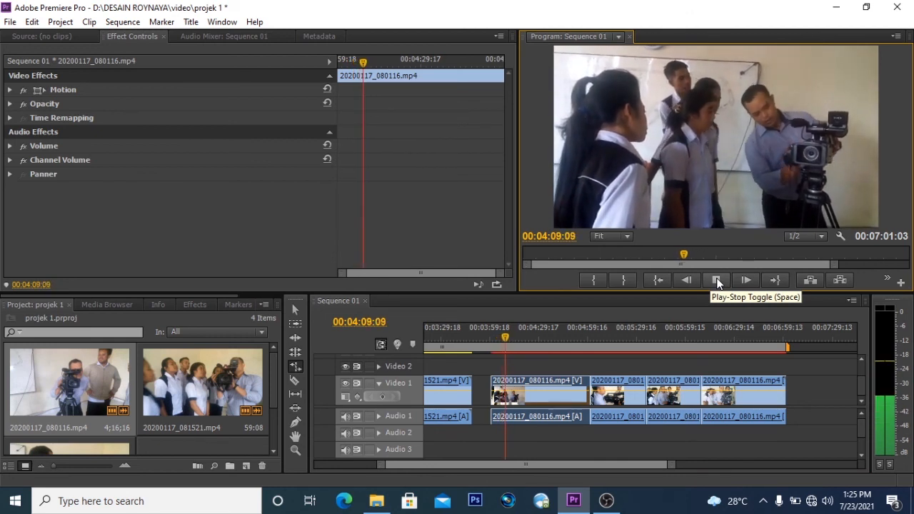
pyautogui.click(295, 367)
pyautogui.press('space')
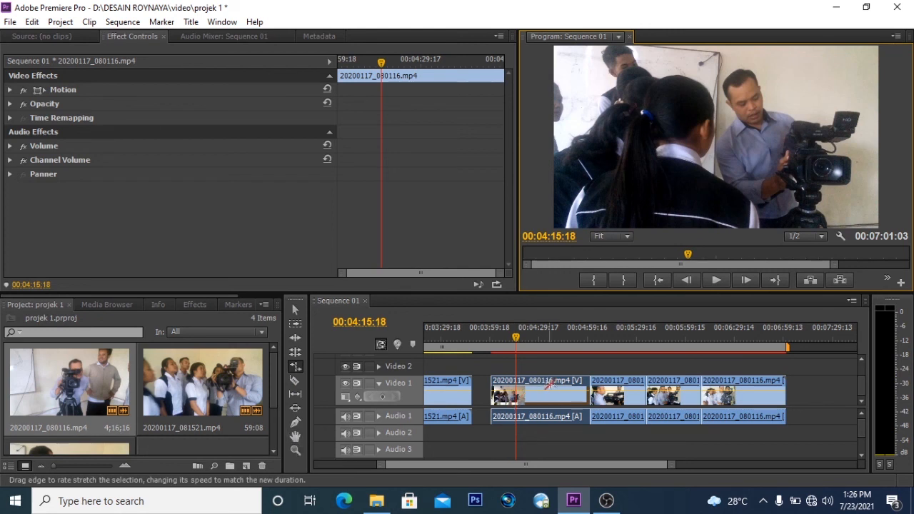
# Pan the Sequence 01 timeline back and forth with the Hand tool, ending slightly earlier in the sequence
pyautogui.click(296, 437)
pyautogui.moveTo(510, 432)
pyautogui.mouseDown()
pyautogui.moveTo(773, 438)
pyautogui.moveTo(453, 434)
pyautogui.mouseUp()
pyautogui.moveTo(778, 426); pyautogui.dragTo(815, 428)
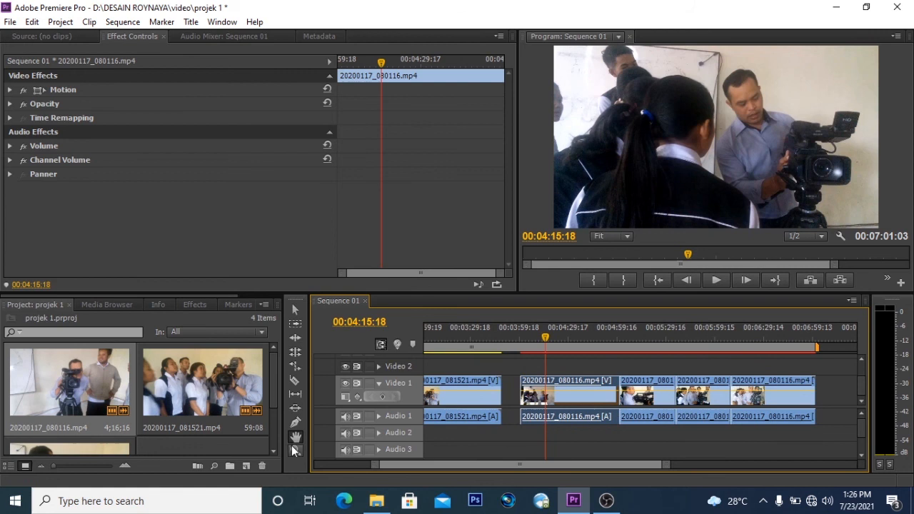
# Magnify the Sequence 01 timeline with the Zoom tool and adjust the visible range around the first 20200117_080116.mp4 piece
pyautogui.click(295, 450)
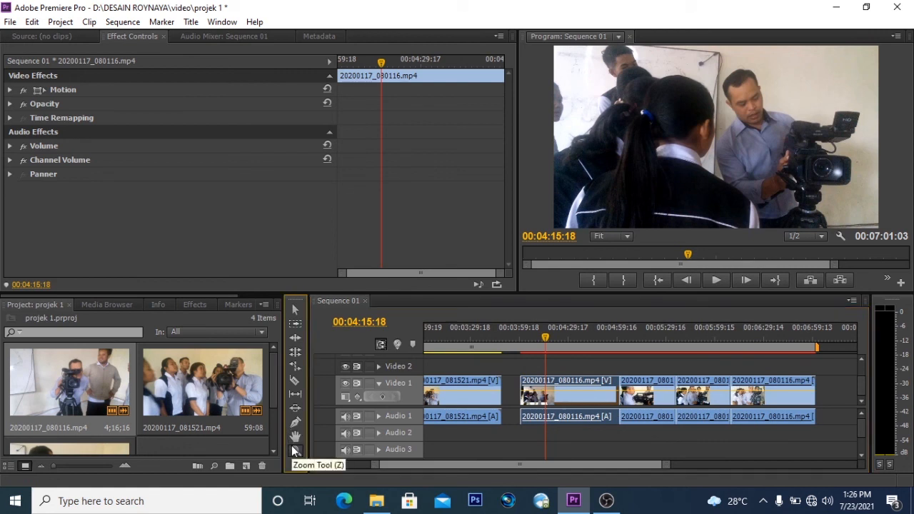
pyautogui.click(508, 446)
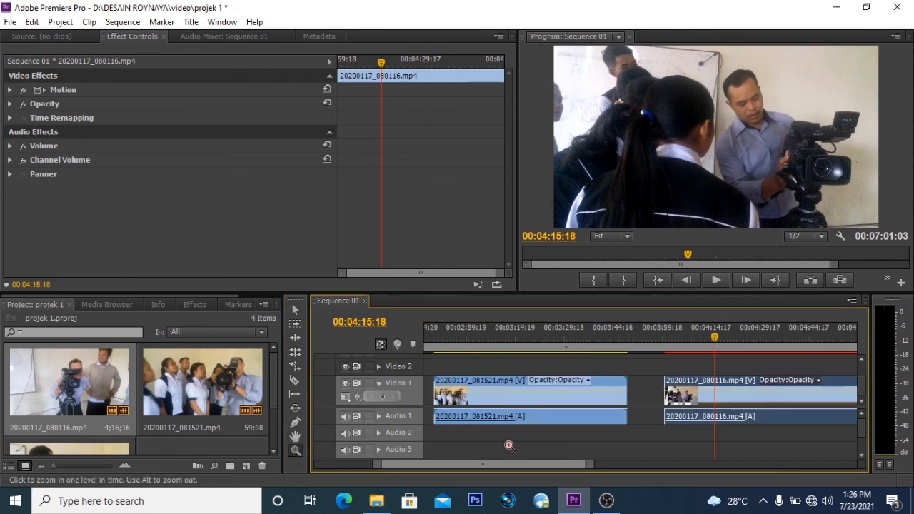
pyautogui.click(578, 435)
pyautogui.moveTo(543, 465)
pyautogui.mouseDown()
pyautogui.moveTo(575, 465)
pyautogui.moveTo(497, 464)
pyautogui.moveTo(561, 463)
pyautogui.mouseUp()
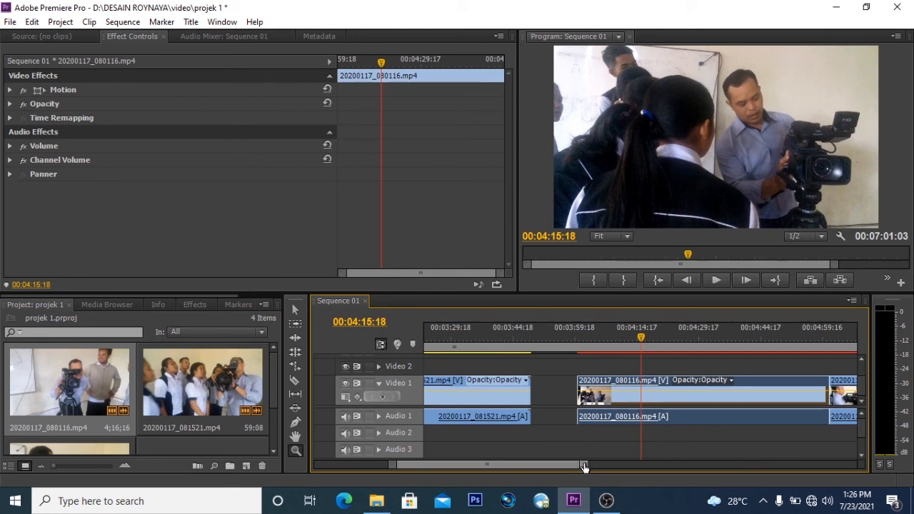
pyautogui.moveTo(584, 465)
pyautogui.mouseDown()
pyautogui.moveTo(569, 468)
pyautogui.moveTo(580, 467)
pyautogui.mouseUp()
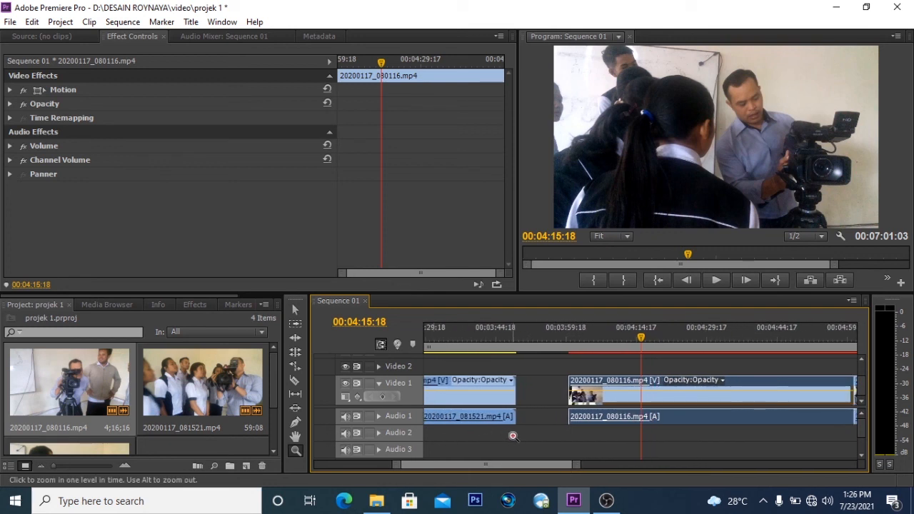